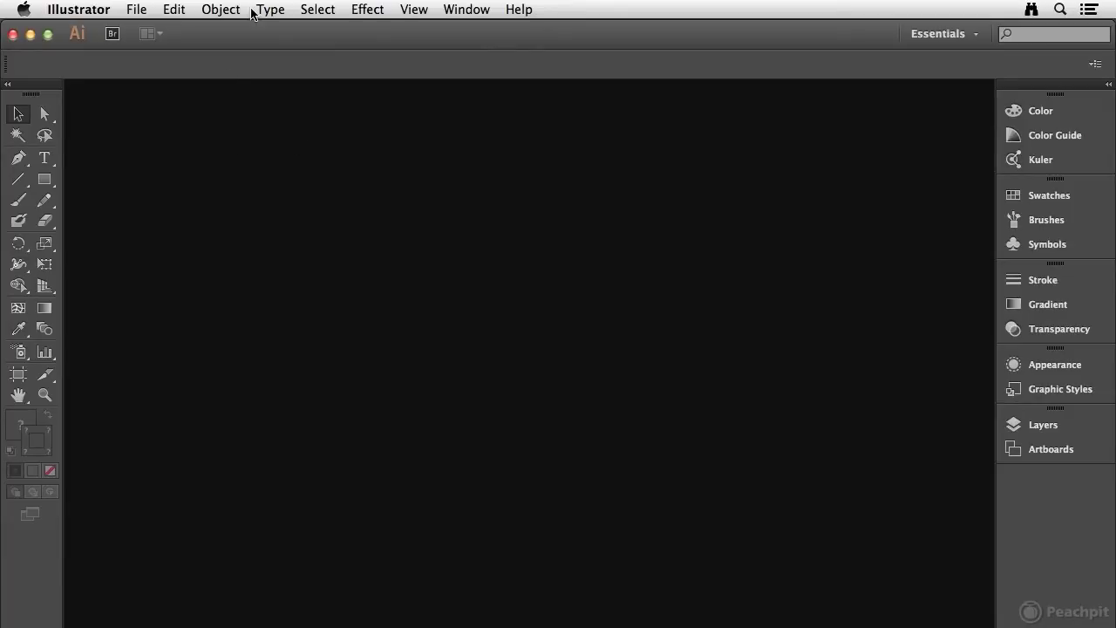
# - Open the LBV Business Card.ait template from Exercise Files > Chapter 3 as a new untitled document
pyautogui.click(139, 11)
pyautogui.click(142, 64)
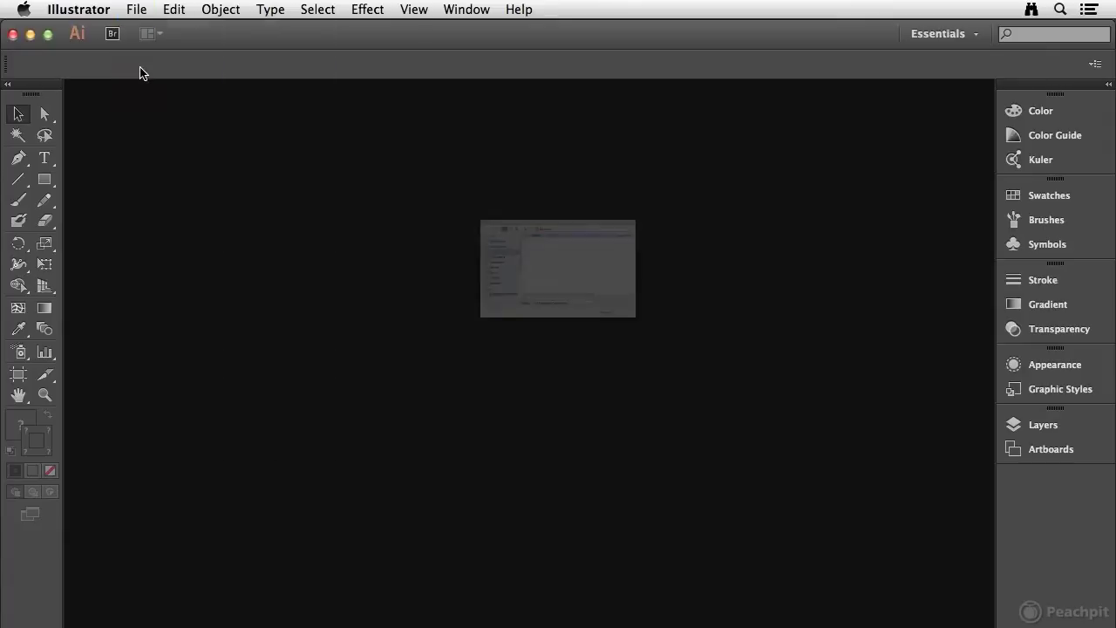
pyautogui.doubleClick(473, 150)
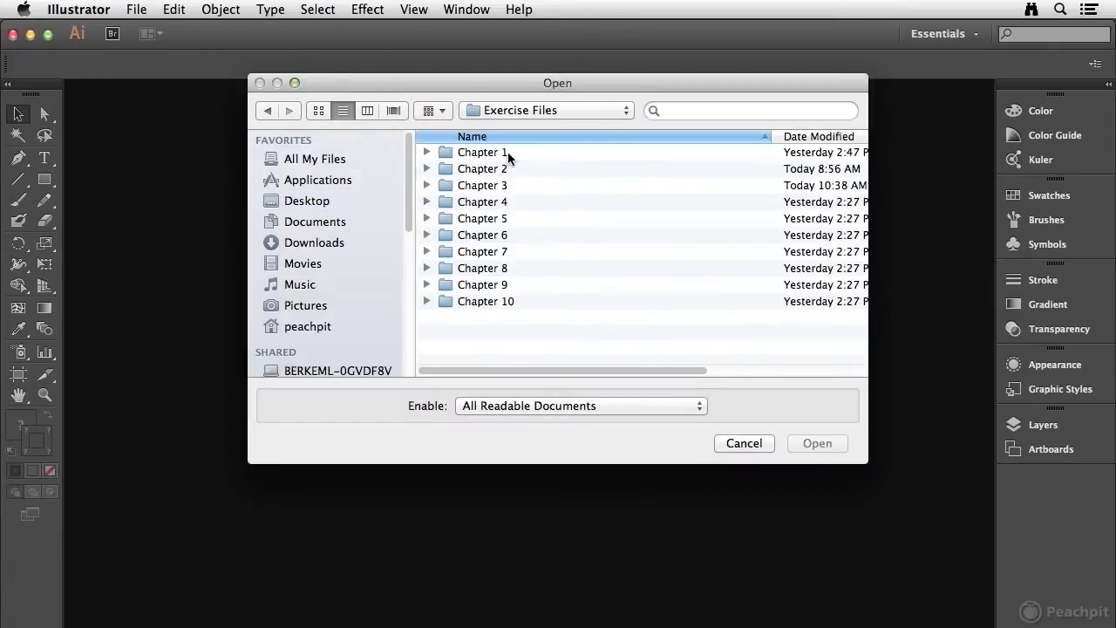
pyautogui.doubleClick(476, 185)
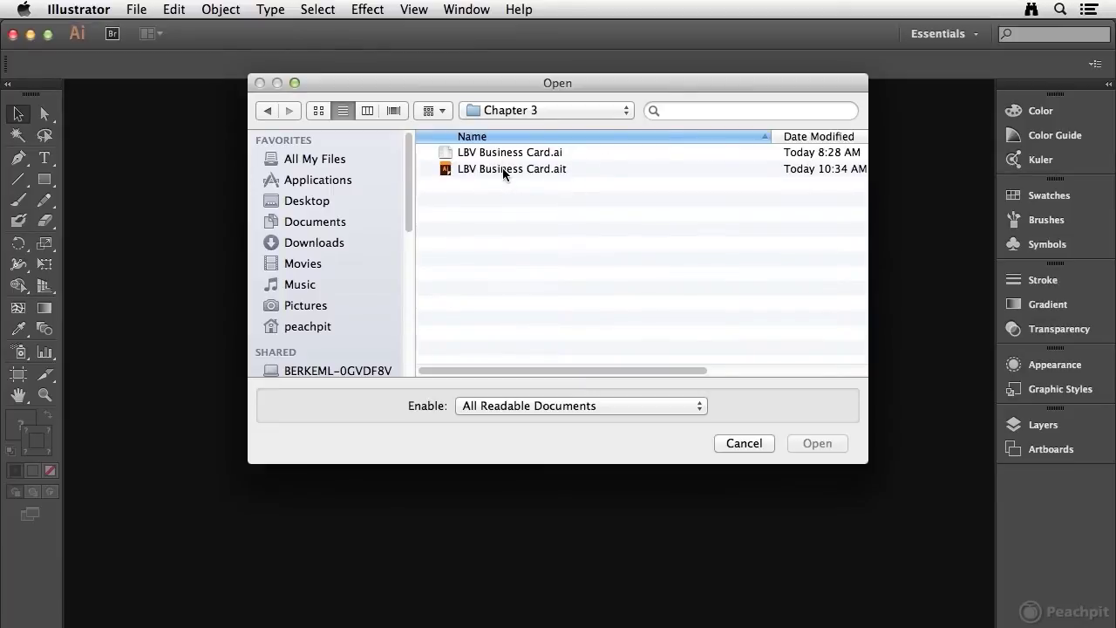
pyautogui.click(504, 170)
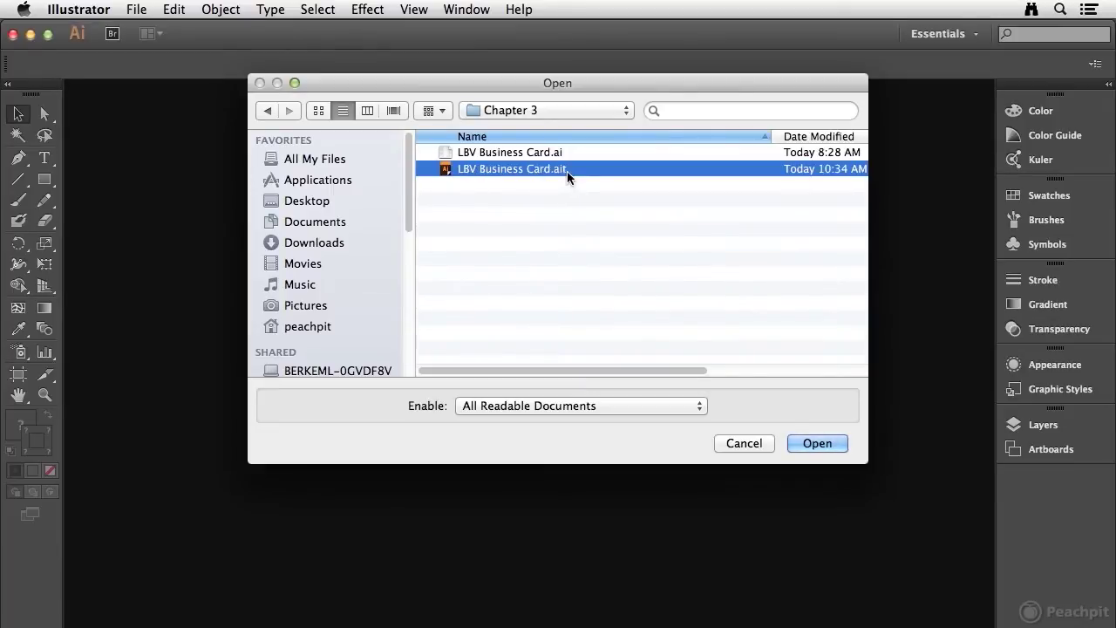
pyautogui.click(831, 445)
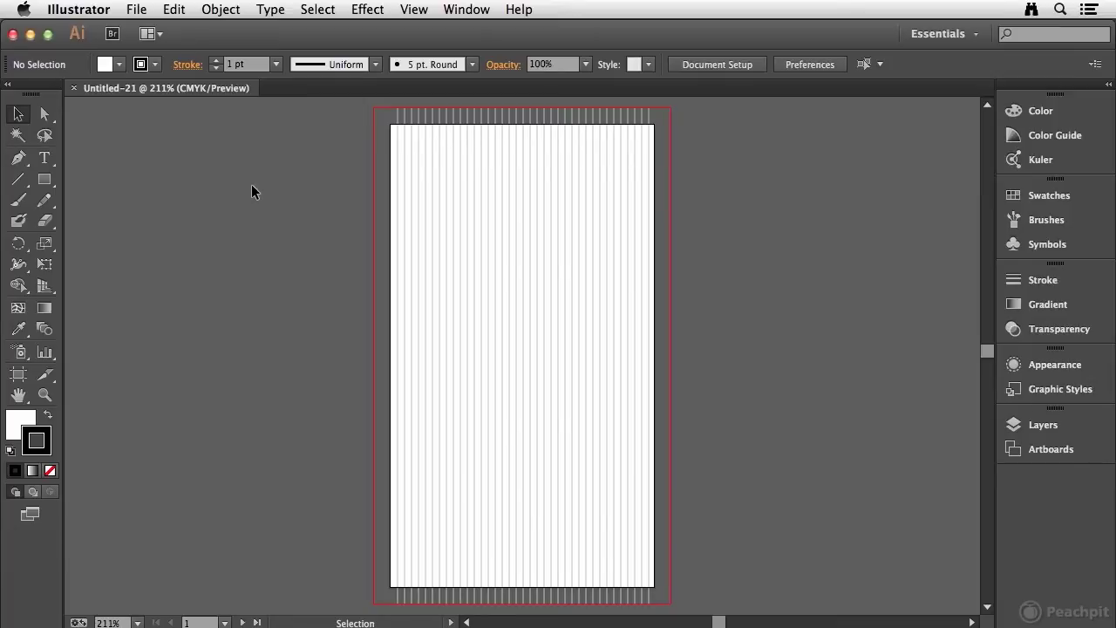
# - Save the card as 'Saving' in Adobe Illustrator (ai) format in the Chapter 3 folder
pyautogui.click(137, 13)
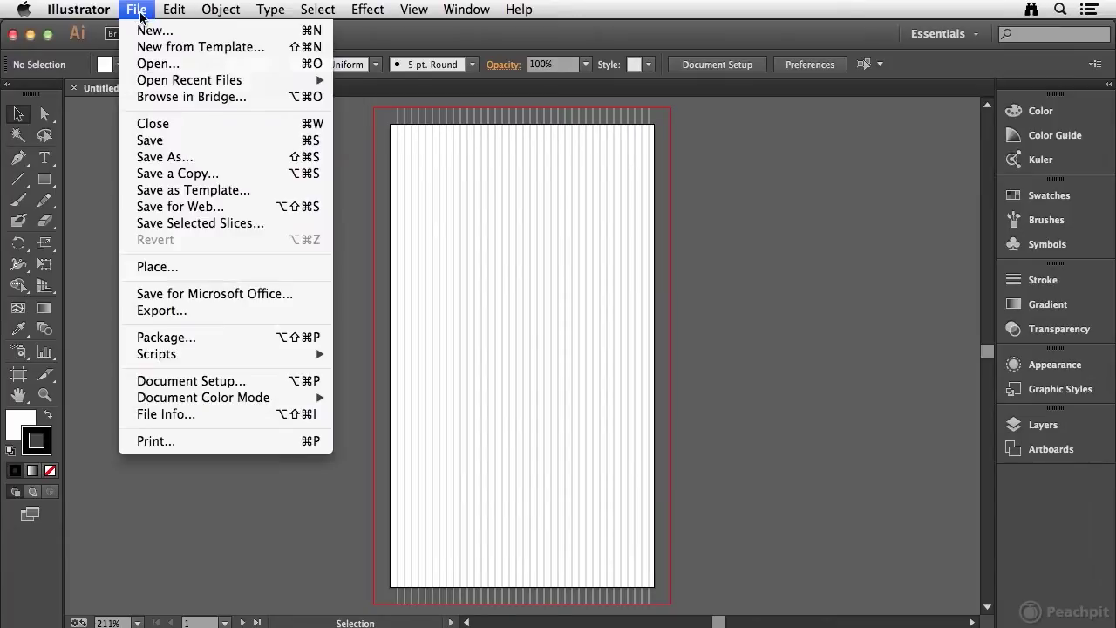
pyautogui.click(147, 164)
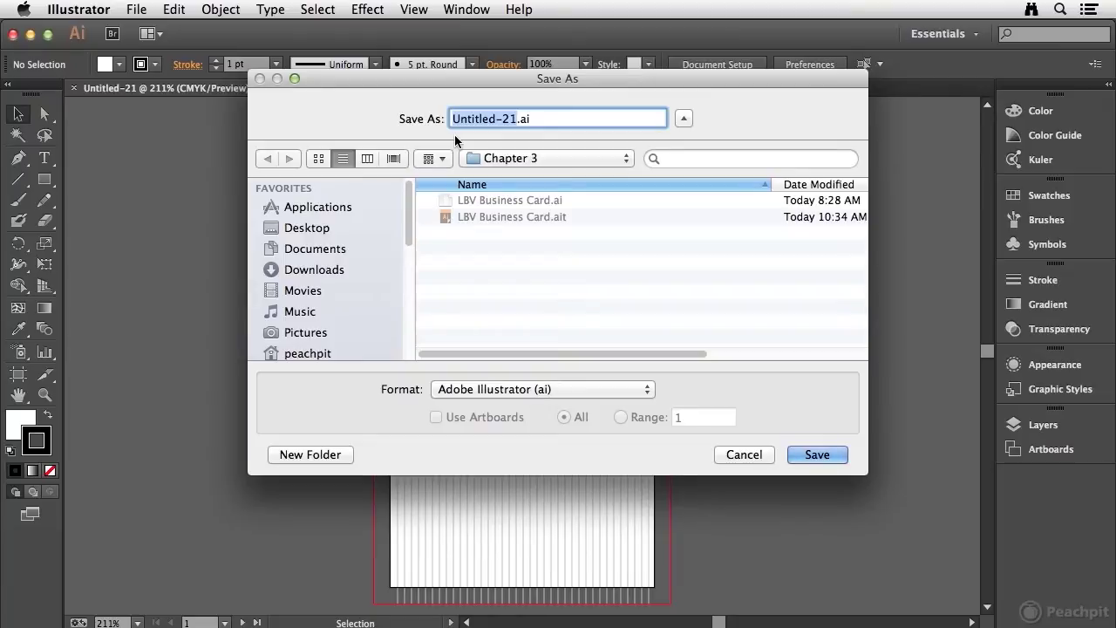
pyautogui.write('Saving')
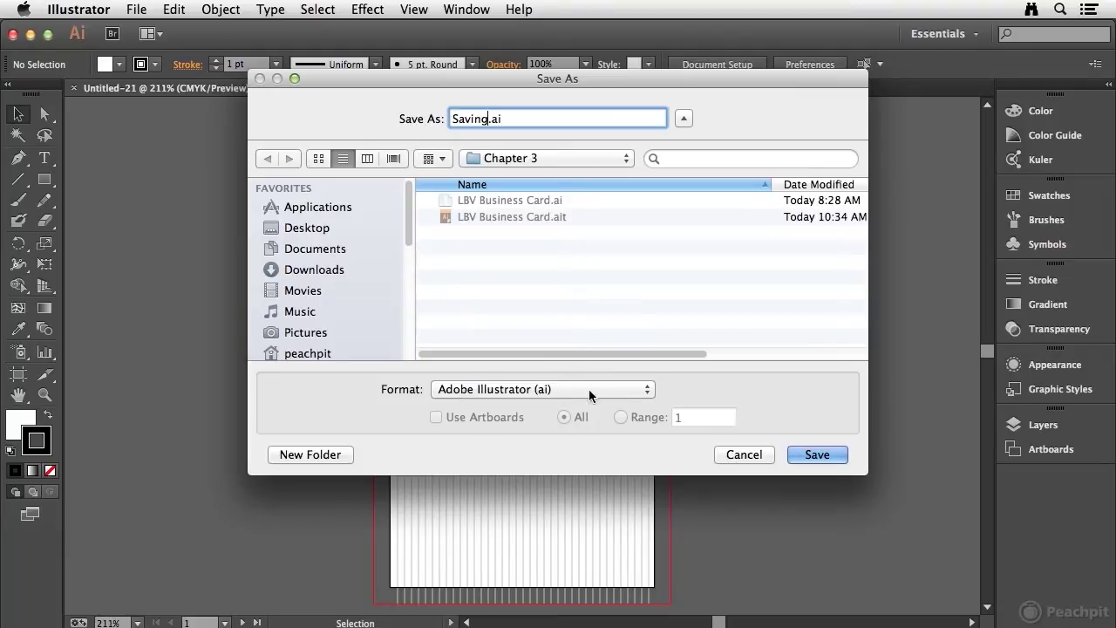
pyautogui.click(648, 390)
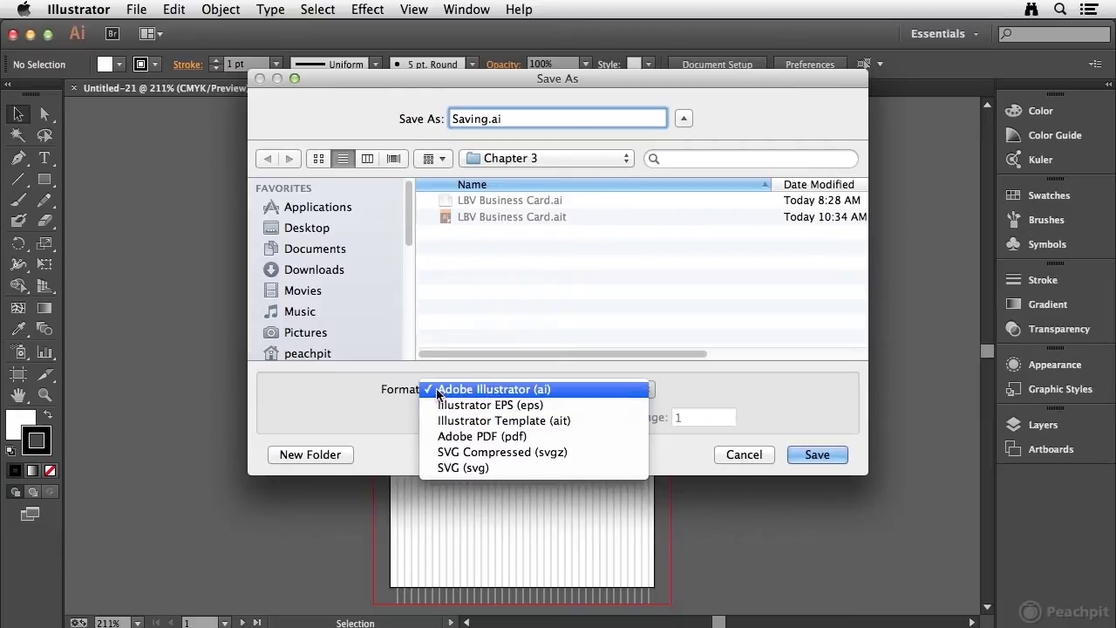
pyautogui.click(580, 393)
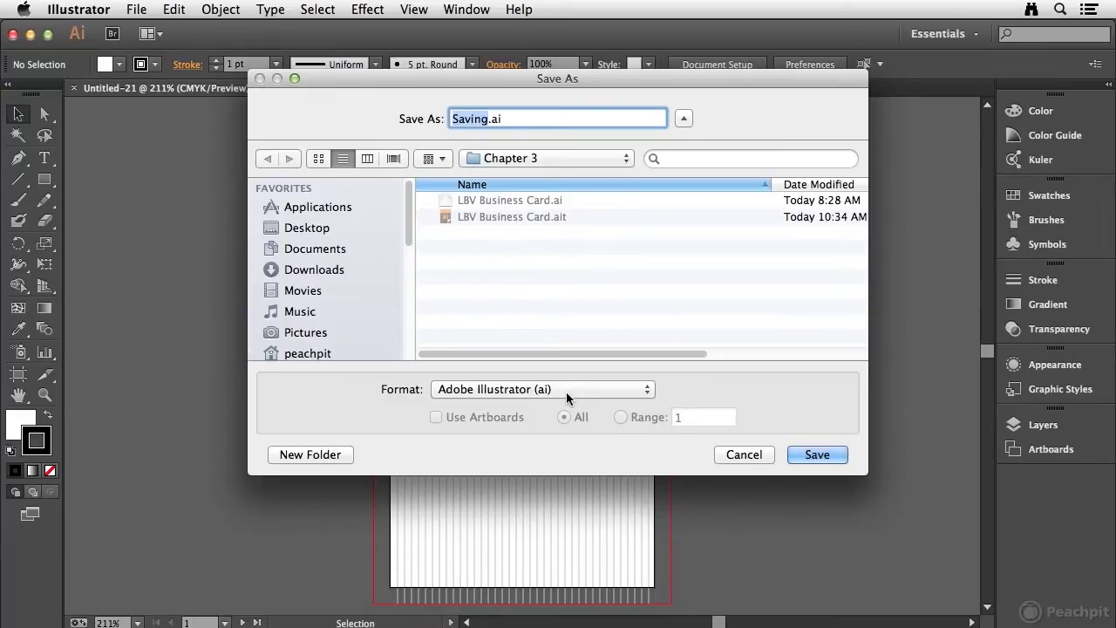
pyautogui.click(817, 454)
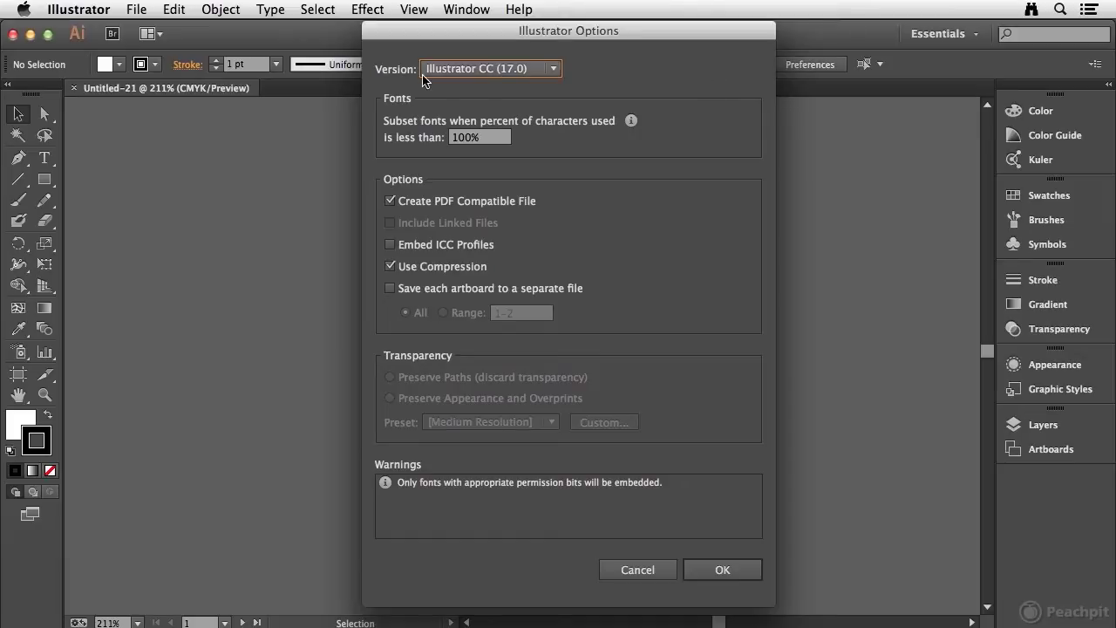
# - Show the Version list, revealing legacy formats from Illustrator CS6 back to Illustrator 3
pyautogui.click(553, 70)
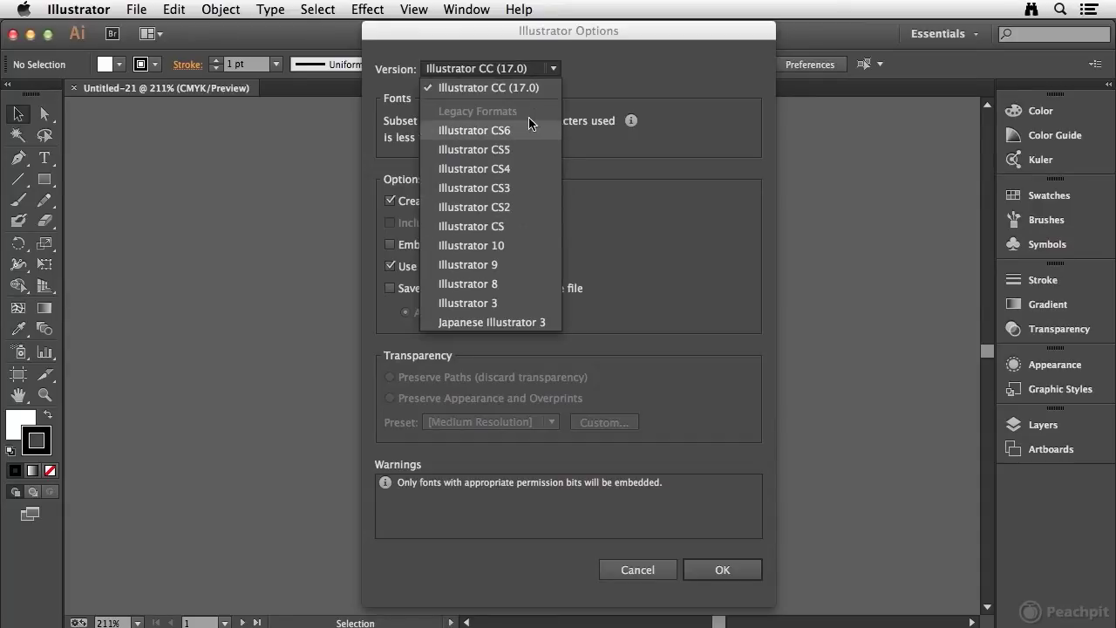
# - Leave the save version at Illustrator CC (17.0)
pyautogui.click(471, 89)
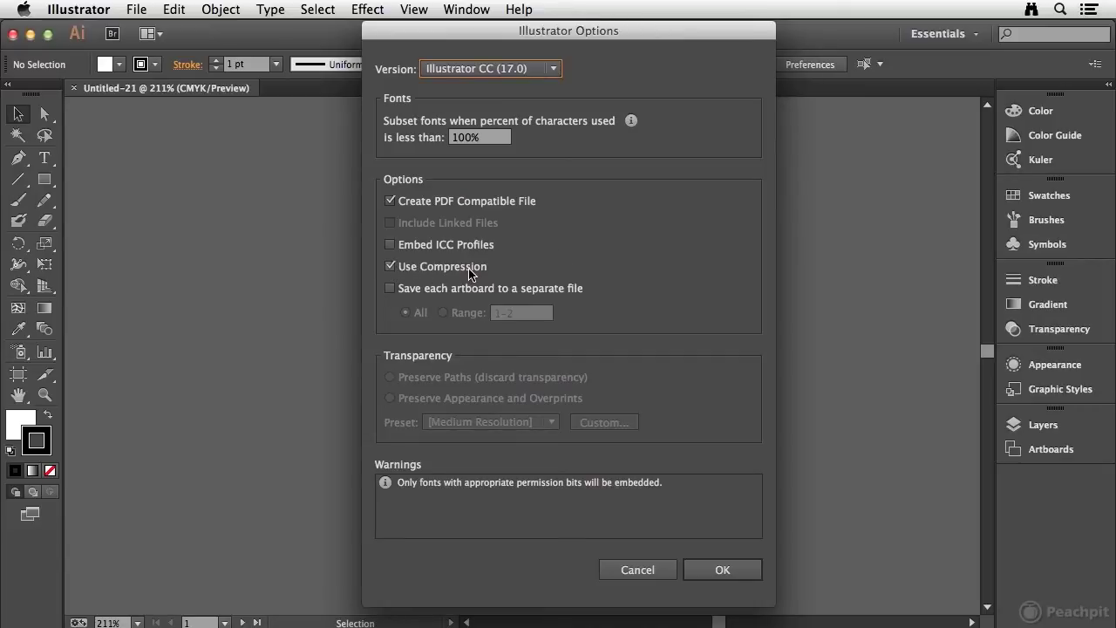
# - Leave 'Save each artboard to a separate file' unchecked and confirm the Illustrator Options
pyautogui.click(390, 290)
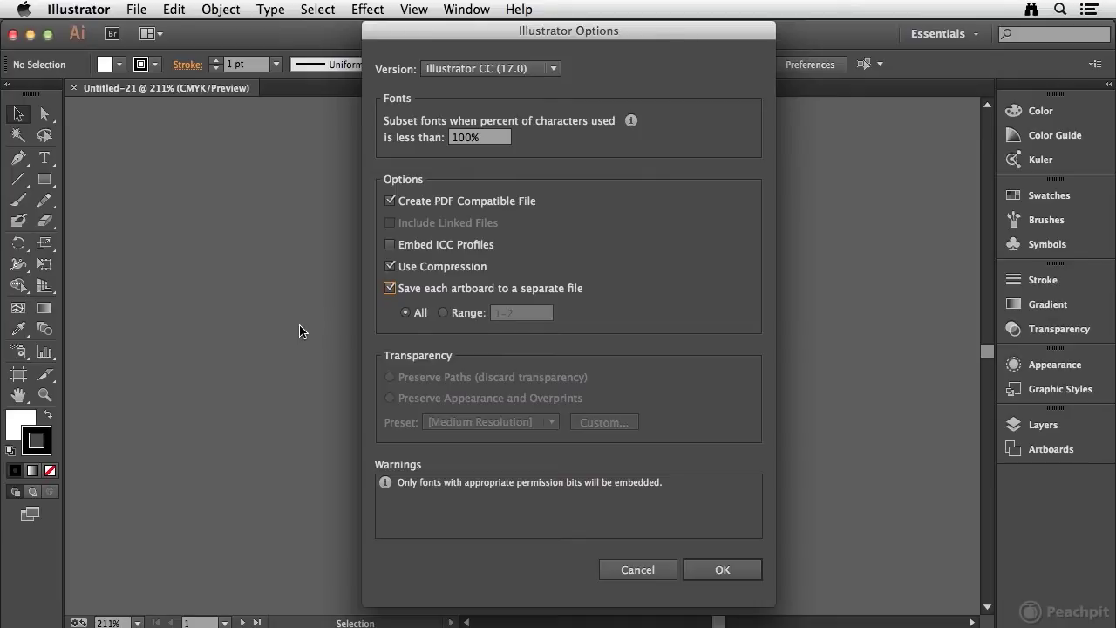
pyautogui.click(390, 288)
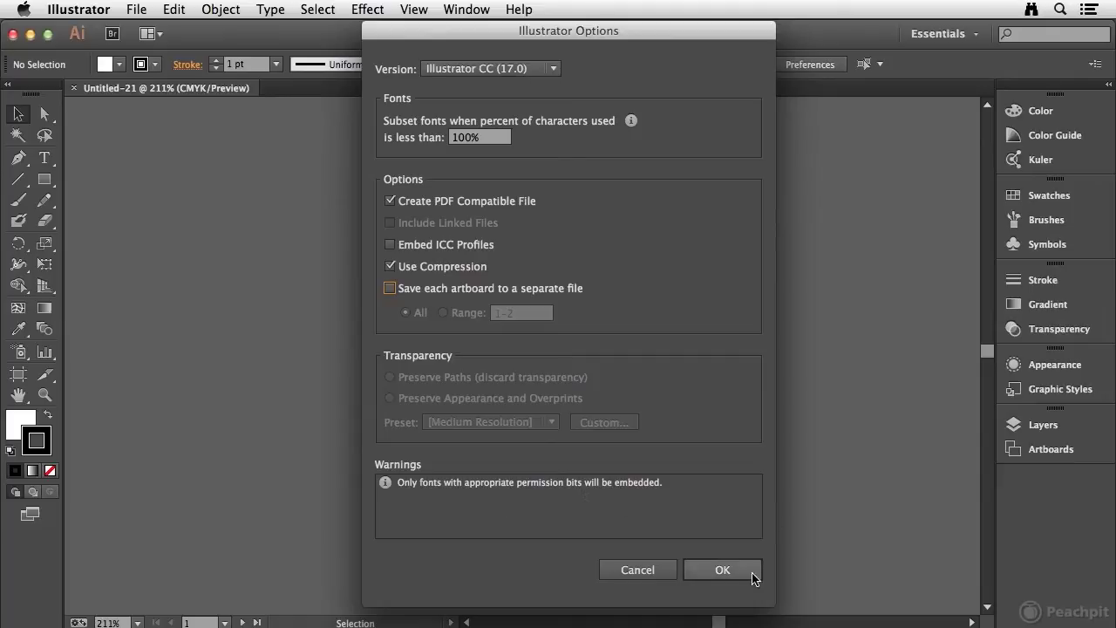
pyautogui.click(725, 569)
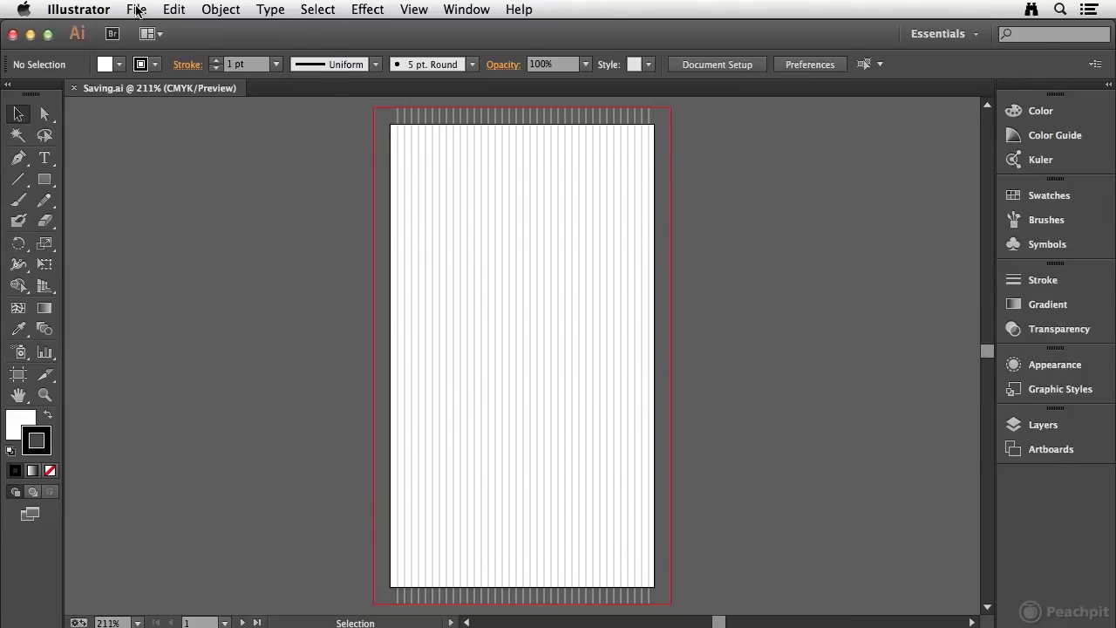
# - Save the card as Saving.pdf in Adobe PDF format and show the PDF preset list
pyautogui.click(137, 10)
pyautogui.click(200, 152)
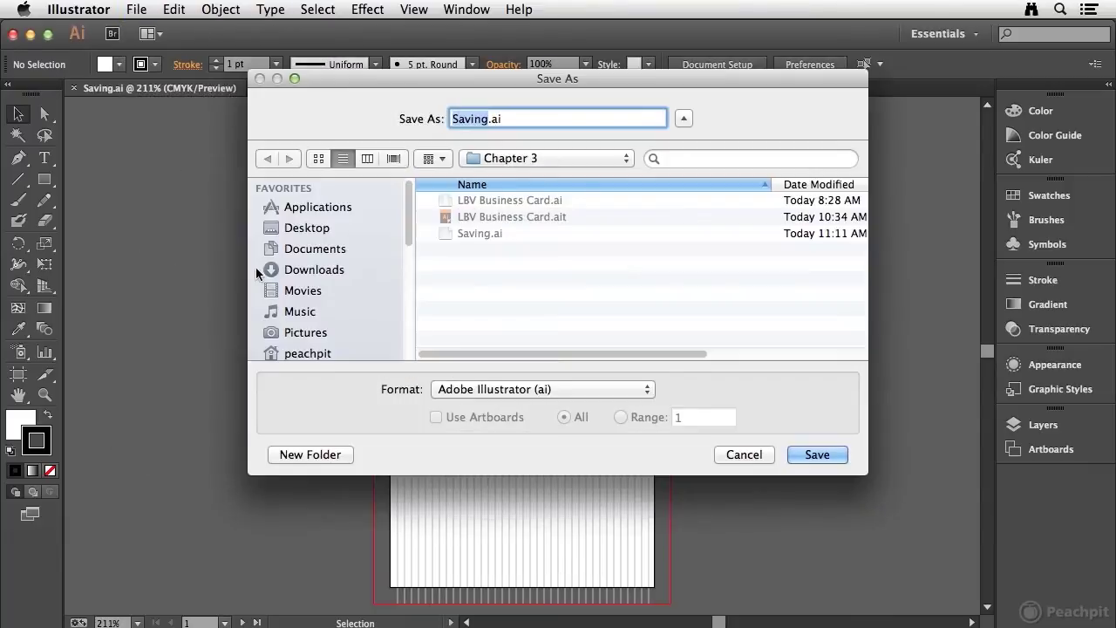
pyautogui.click(648, 393)
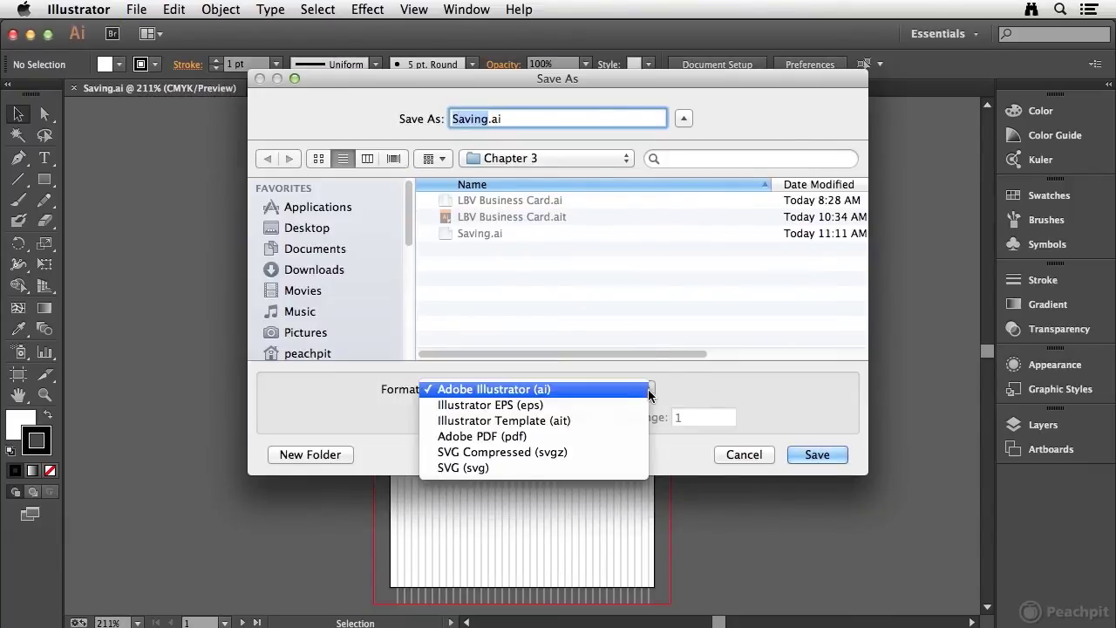
pyautogui.click(582, 486)
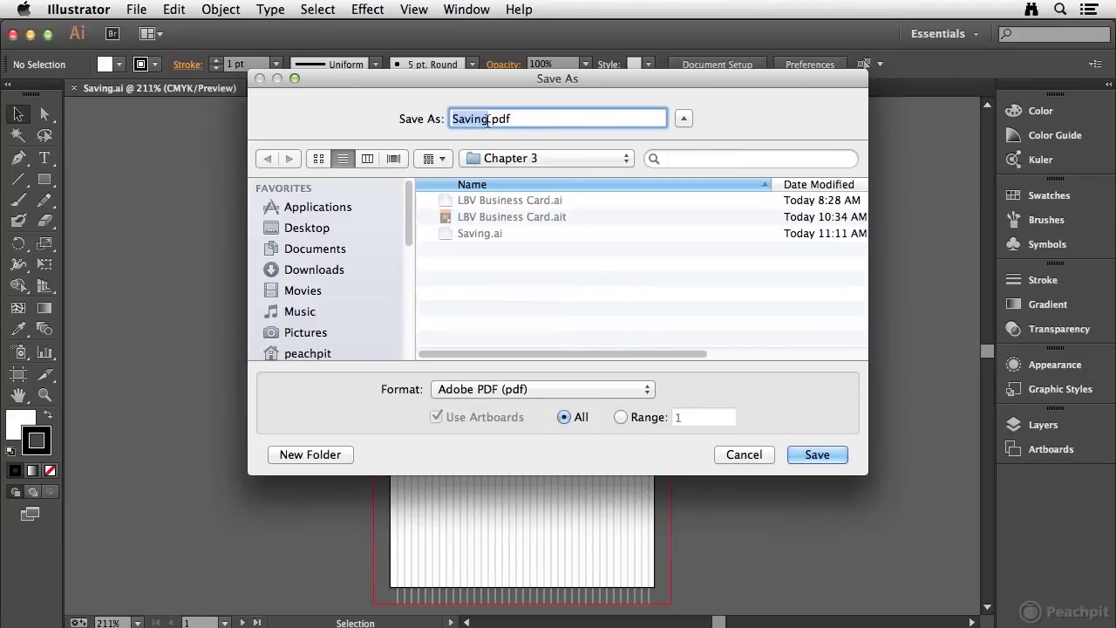
pyautogui.click(818, 456)
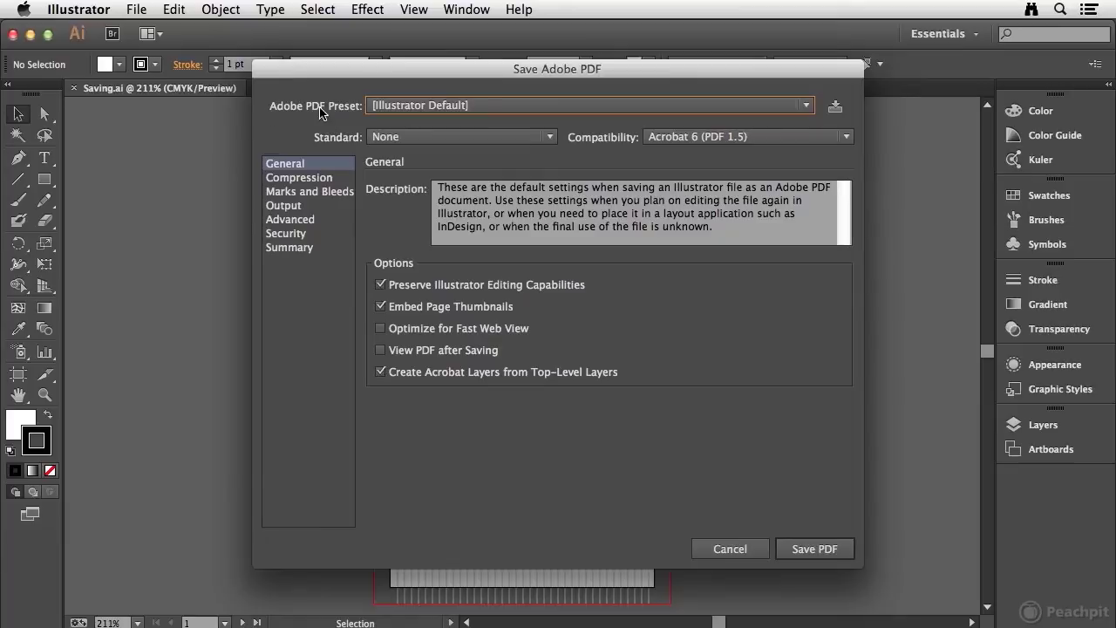
pyautogui.click(806, 107)
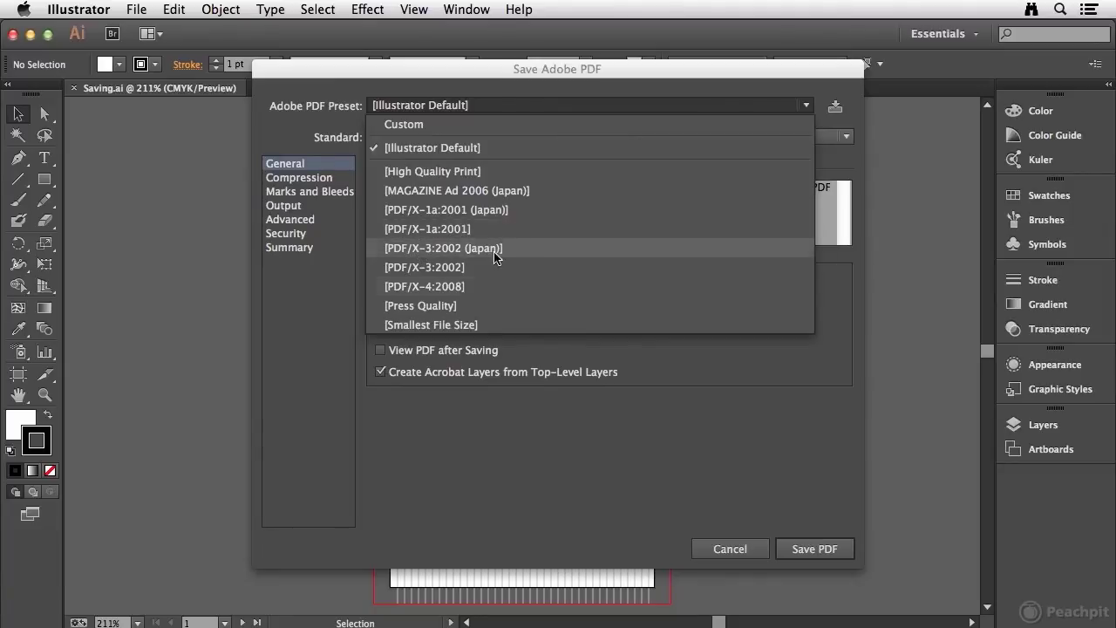
# - Apply the [PDF/X-4:2008] preset and review its Compression, Marks and Bleeds, Output, Advanced, Security and Summary pages
pyautogui.click(414, 286)
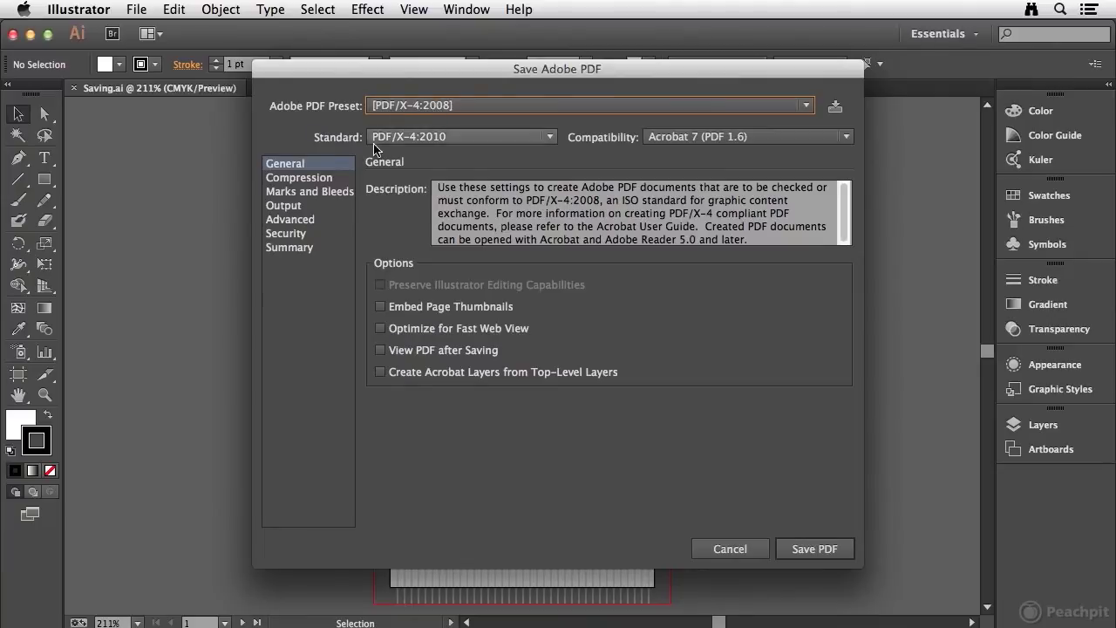
pyautogui.click(310, 179)
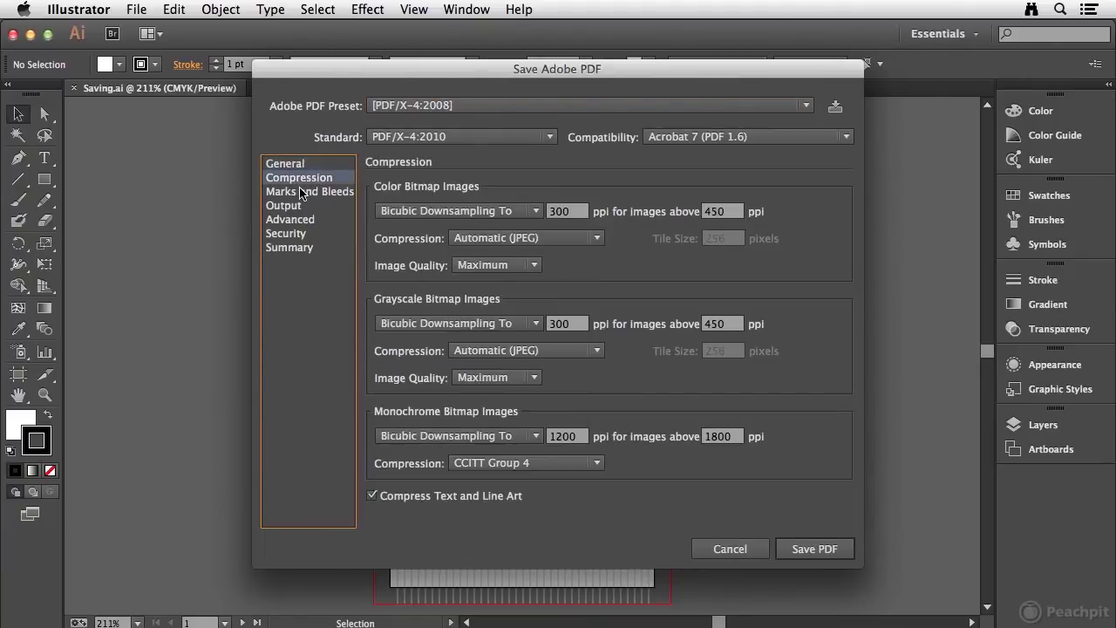
pyautogui.click(305, 191)
pyautogui.click(290, 208)
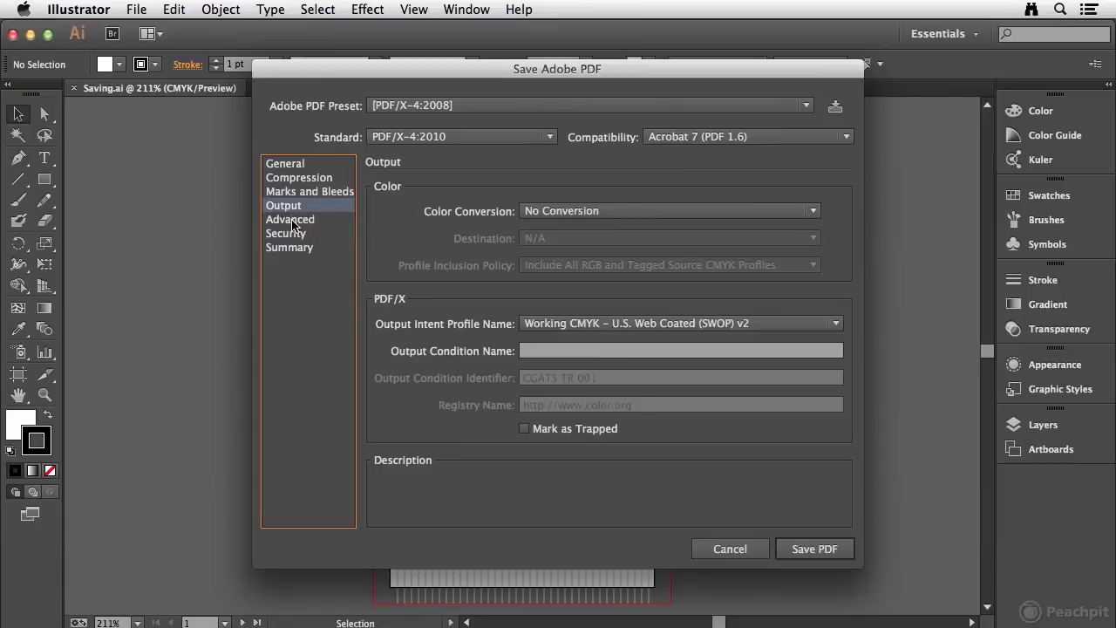
pyautogui.click(289, 222)
pyautogui.click(290, 233)
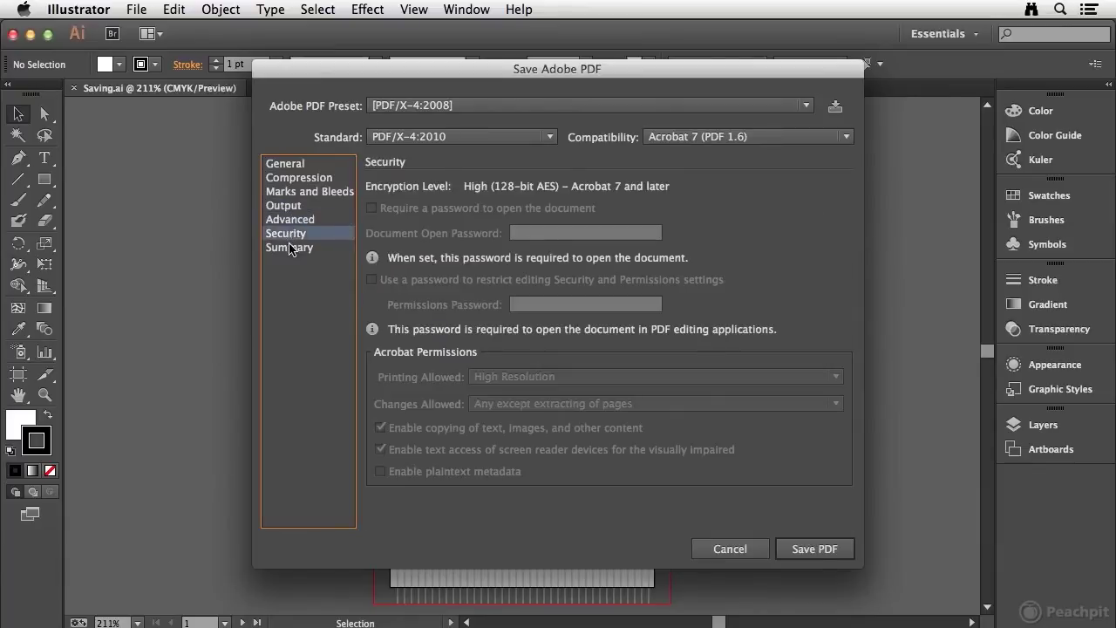
pyautogui.click(291, 247)
pyautogui.click(307, 182)
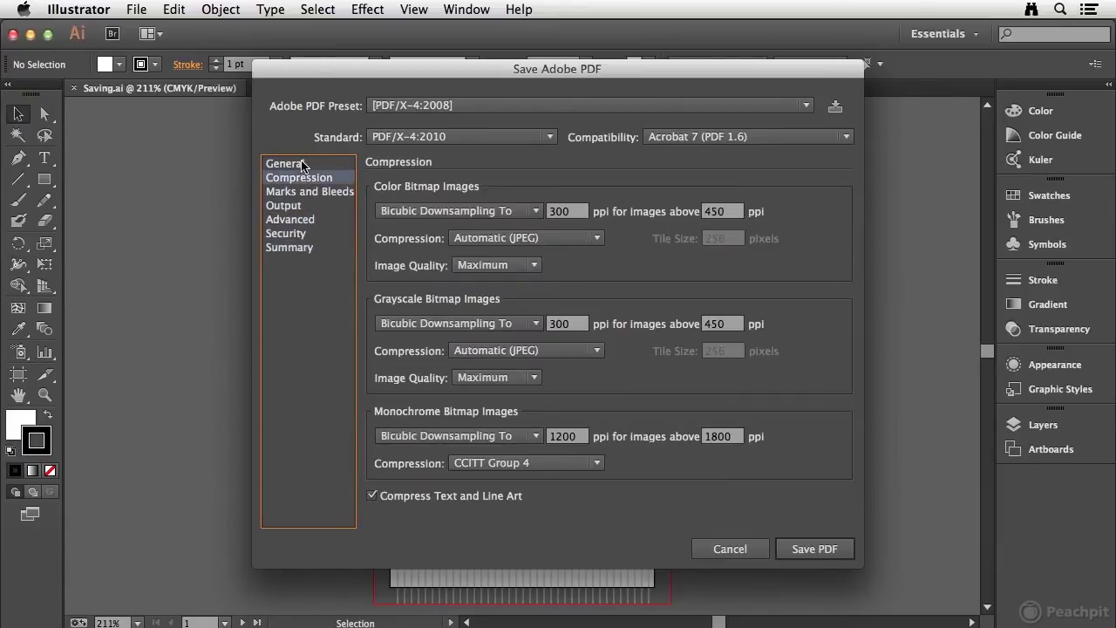
pyautogui.click(301, 165)
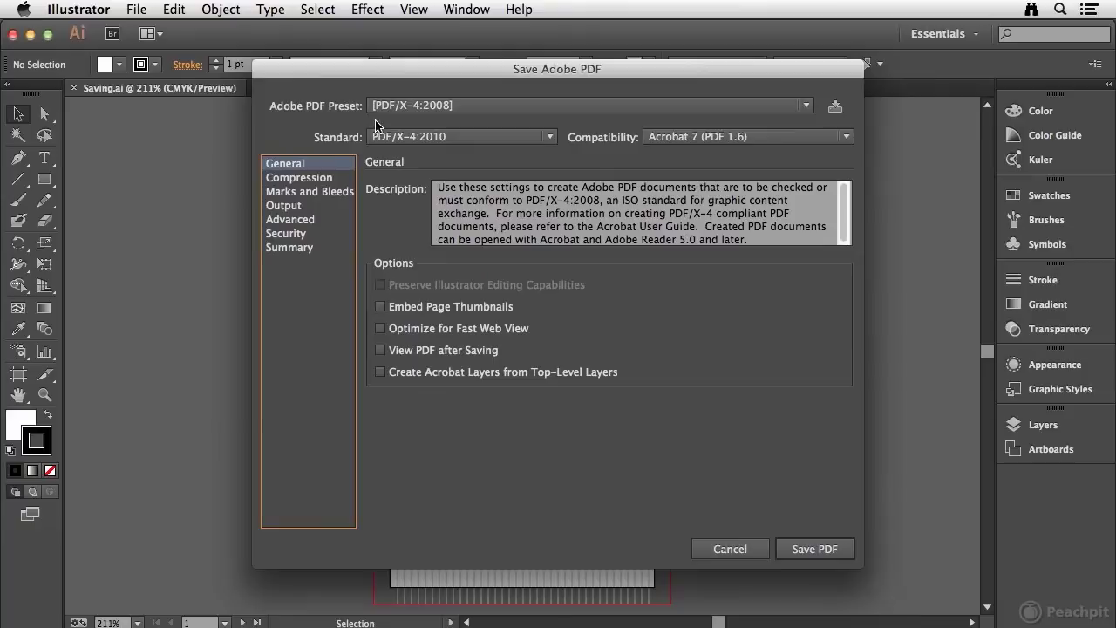
# - Change the colour bitmap threshold from 450 to 400 ppi, then reapply [PDF/X-4:2008] to reset it
pyautogui.click(294, 178)
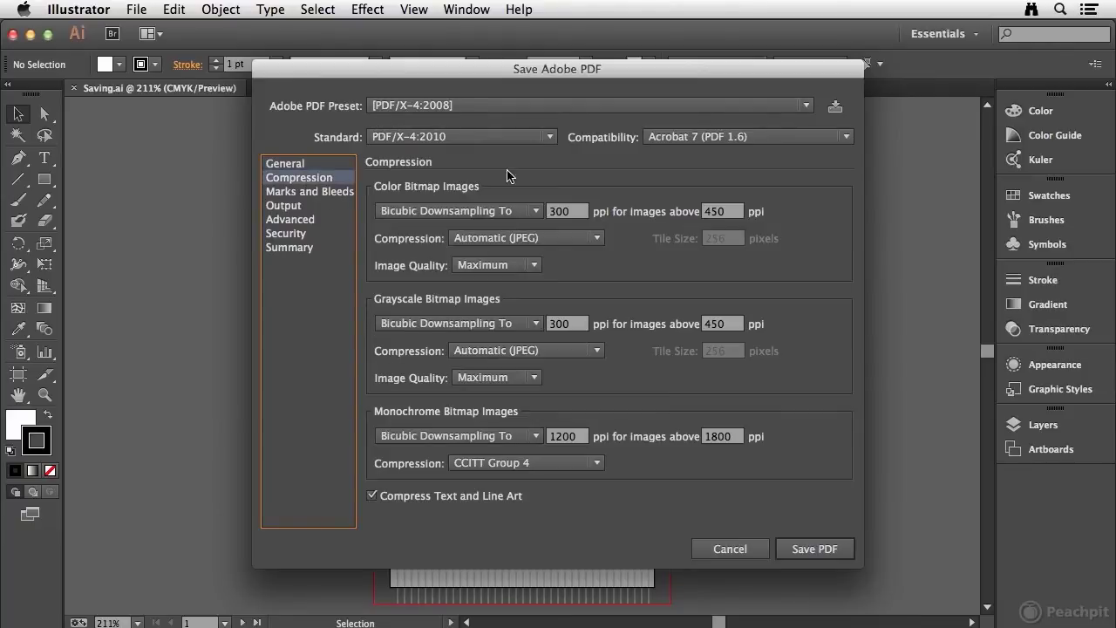
pyautogui.doubleClick(735, 214)
pyautogui.write('400')
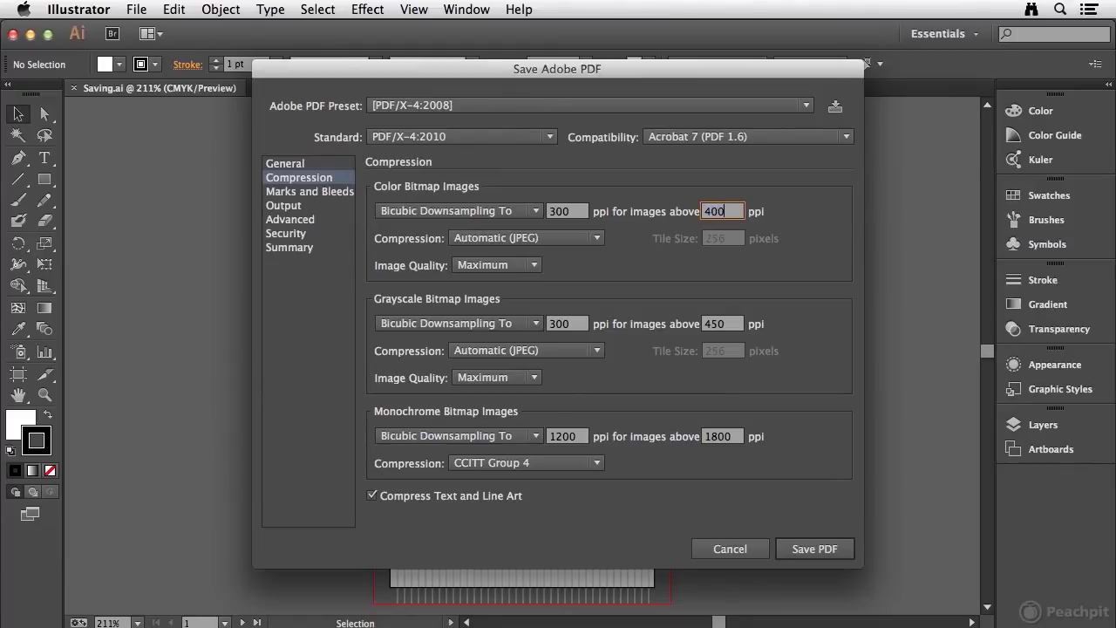
pyautogui.press('Tab')
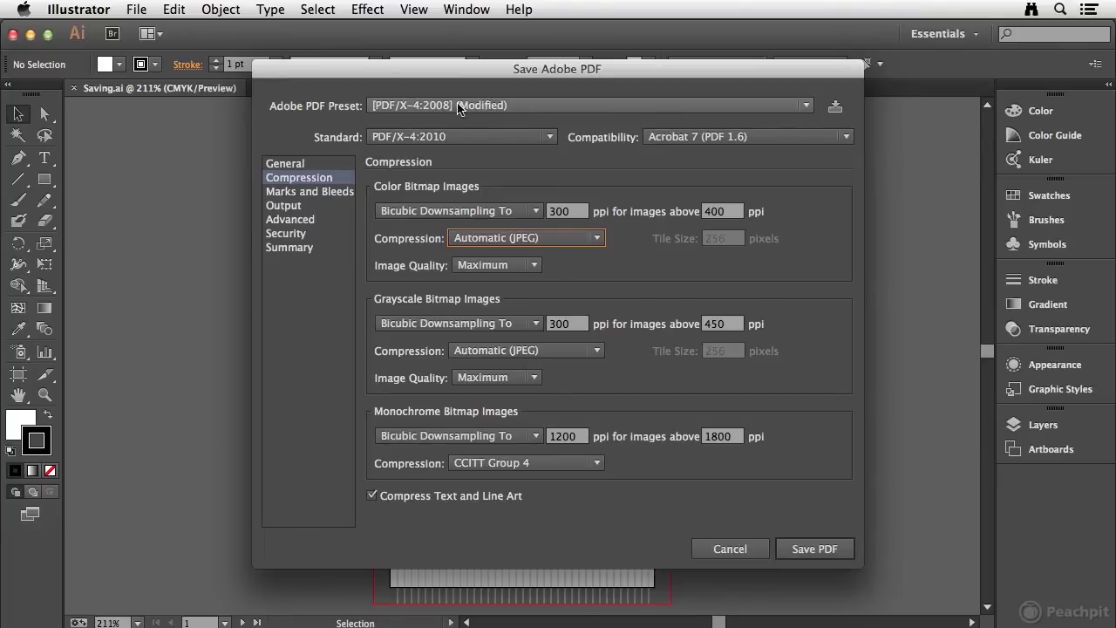
pyautogui.click(403, 109)
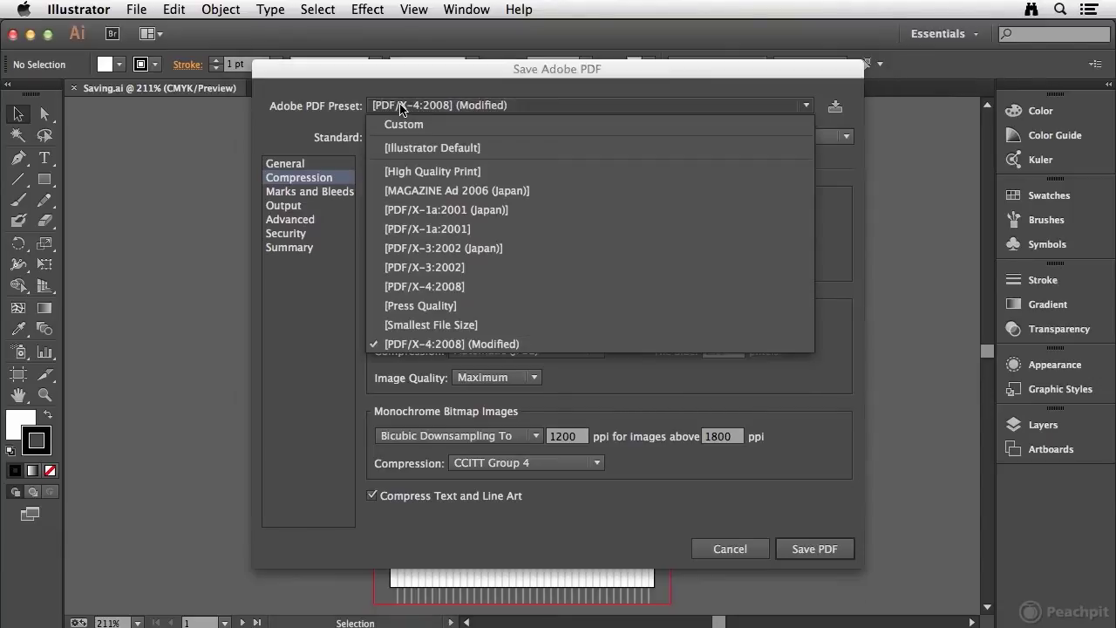
pyautogui.click(437, 288)
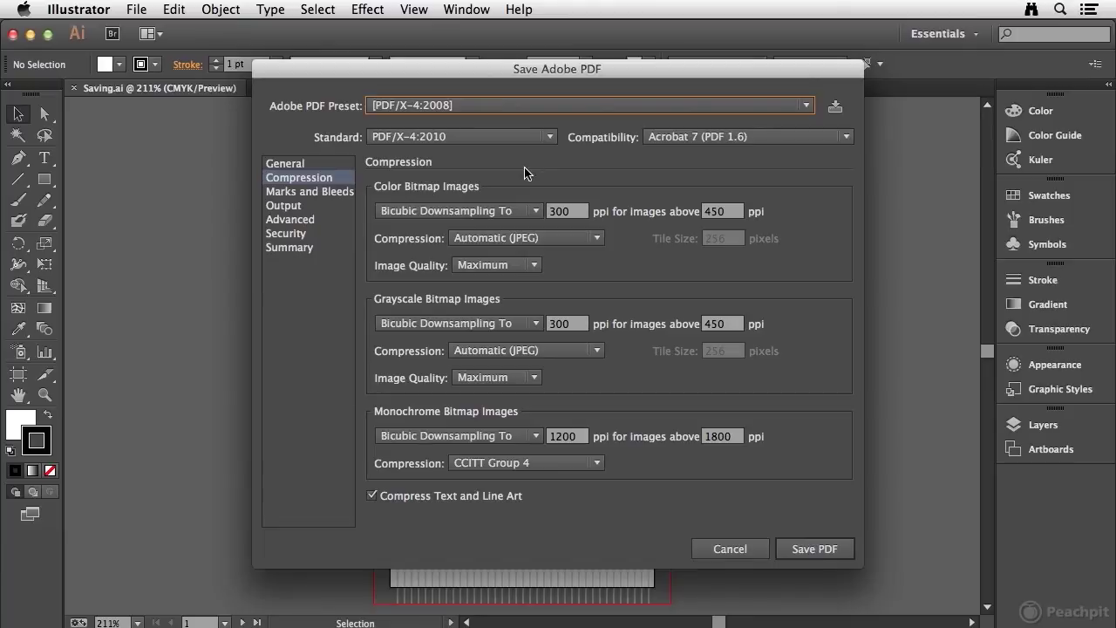
# - Save the PDF and accept the PDF/X warning about editing features
pyautogui.click(798, 550)
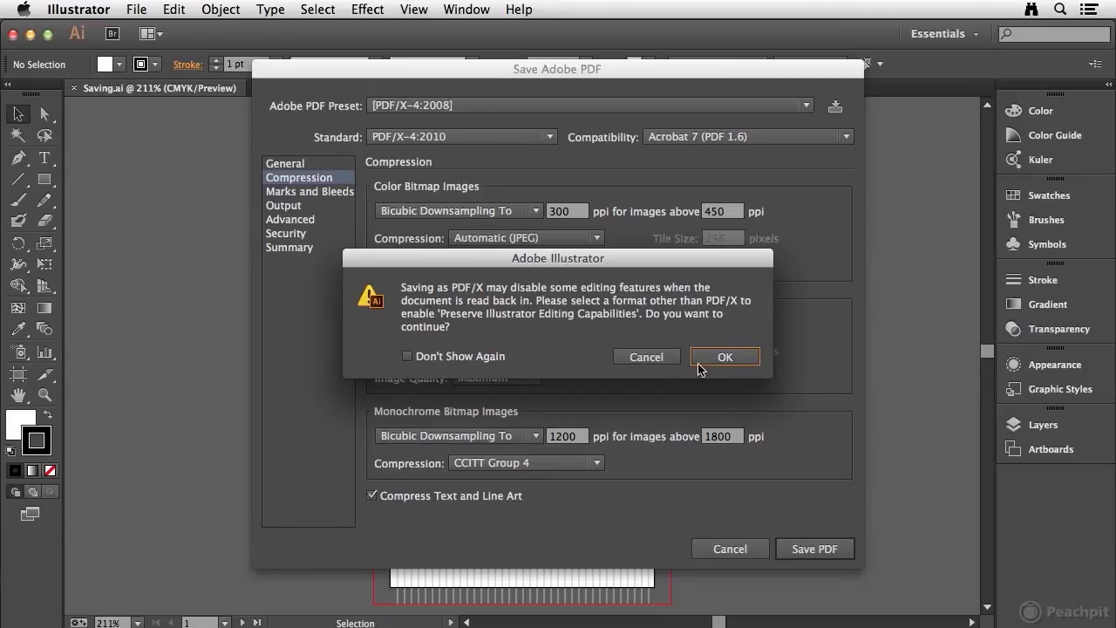
pyautogui.click(731, 359)
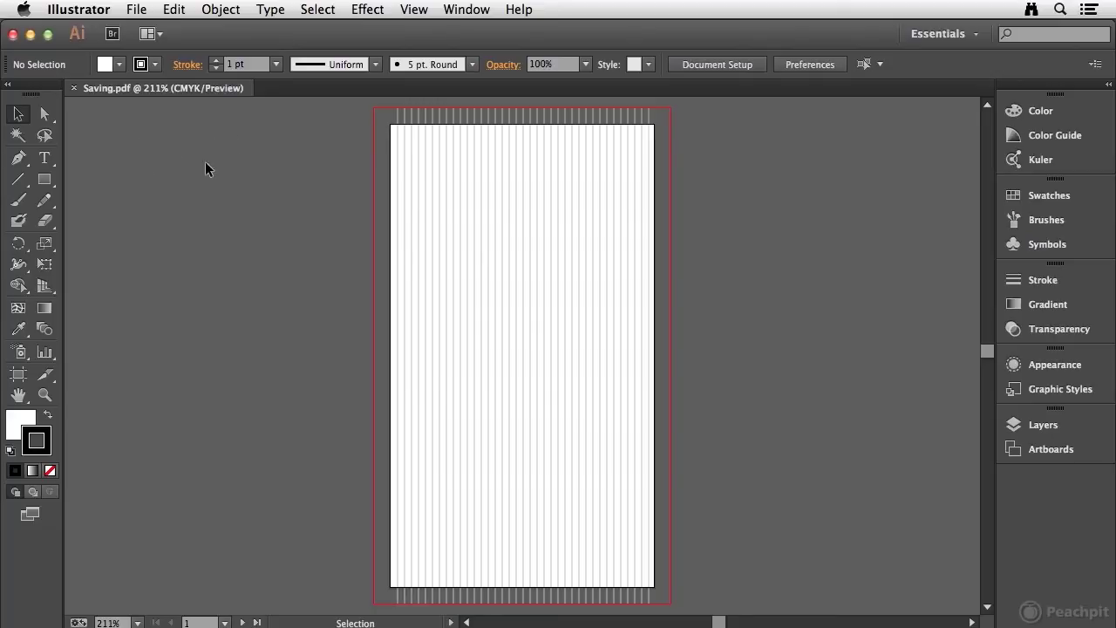
pyautogui.click(136, 9)
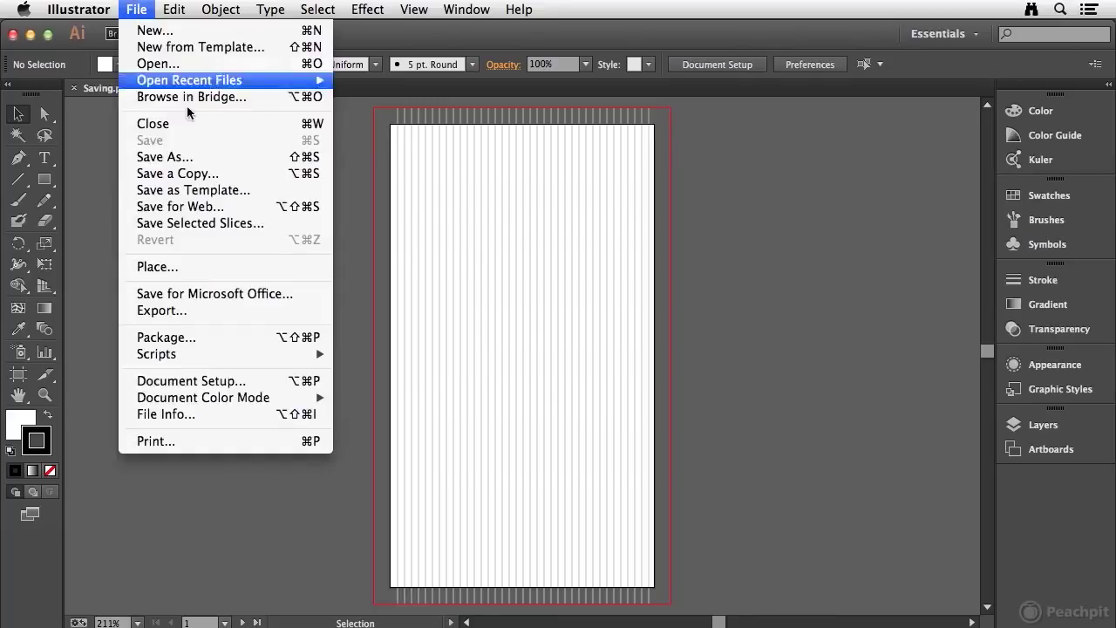
pyautogui.click(163, 311)
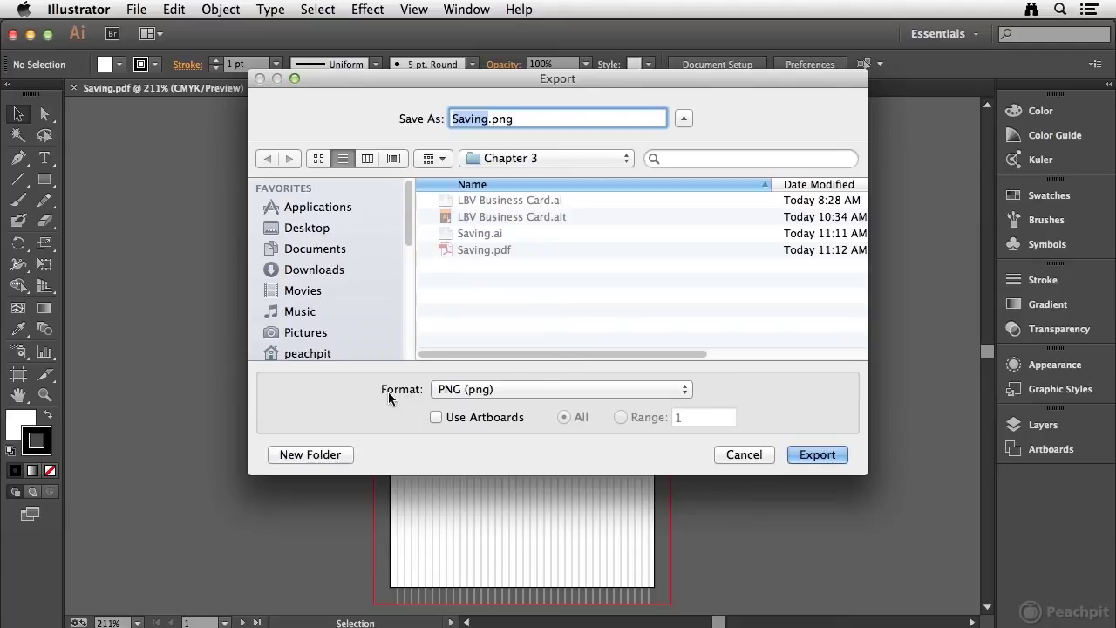
pyautogui.click(682, 392)
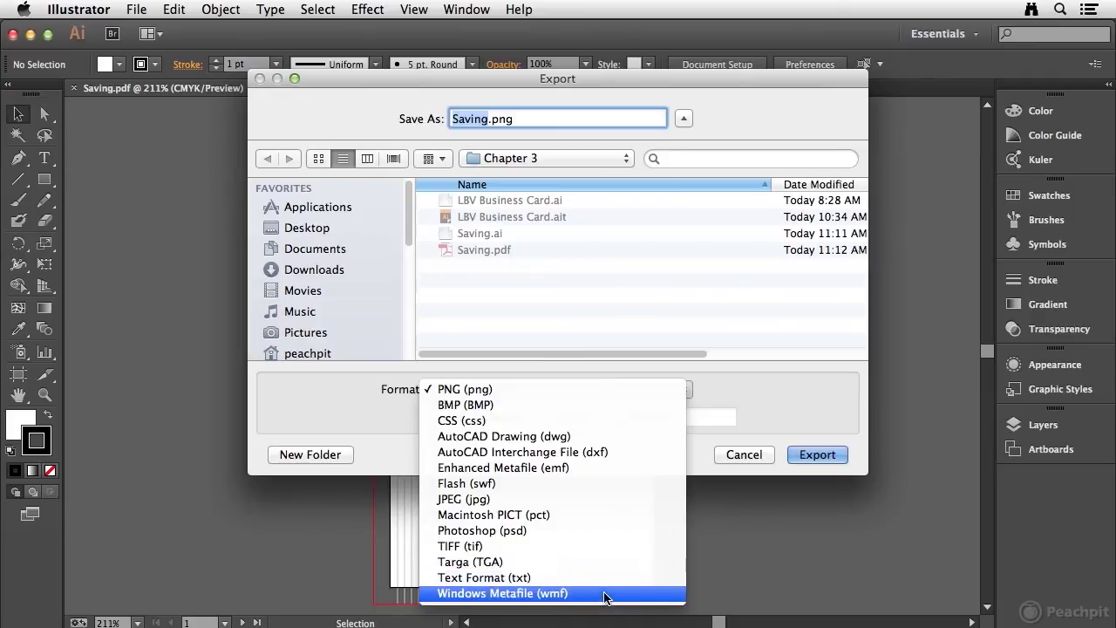
pyautogui.click(365, 403)
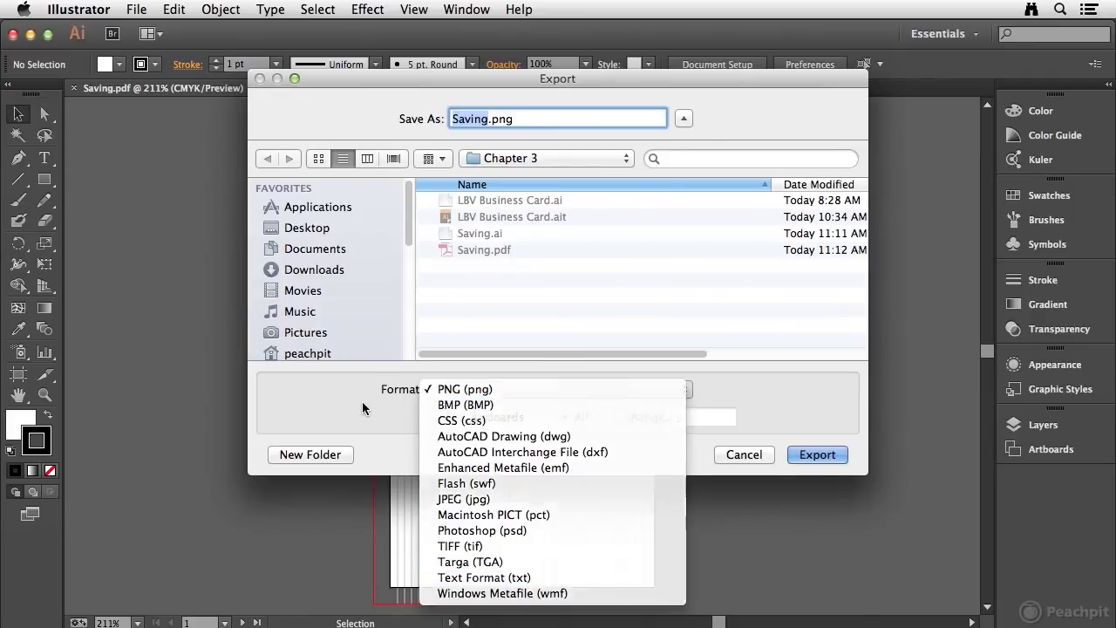
pyautogui.click(751, 455)
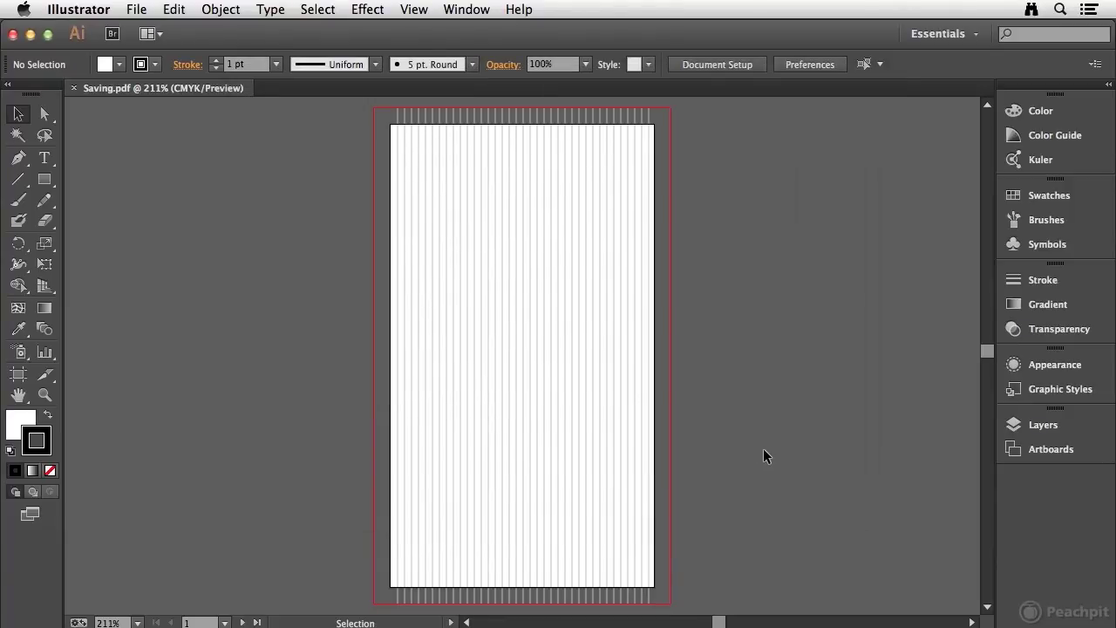